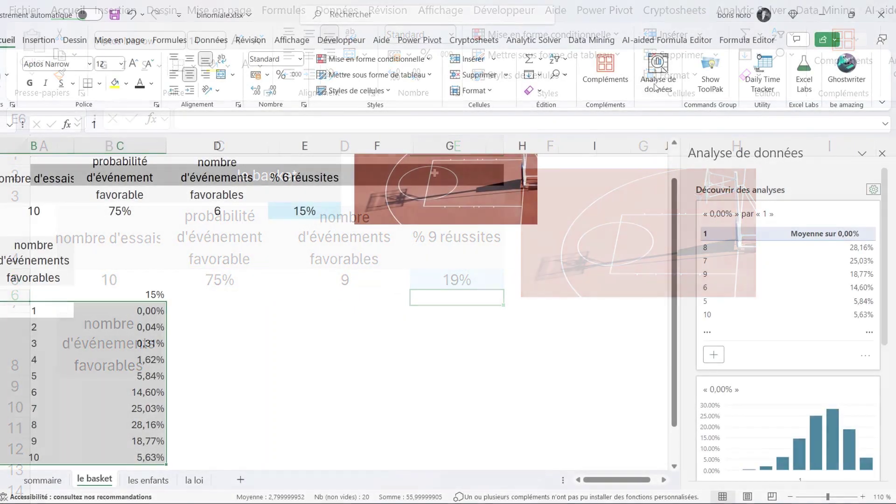
# - Preview the probability column chart and the simulated binomial values, then return to the le basket inputs
pyautogui.click(710, 360)
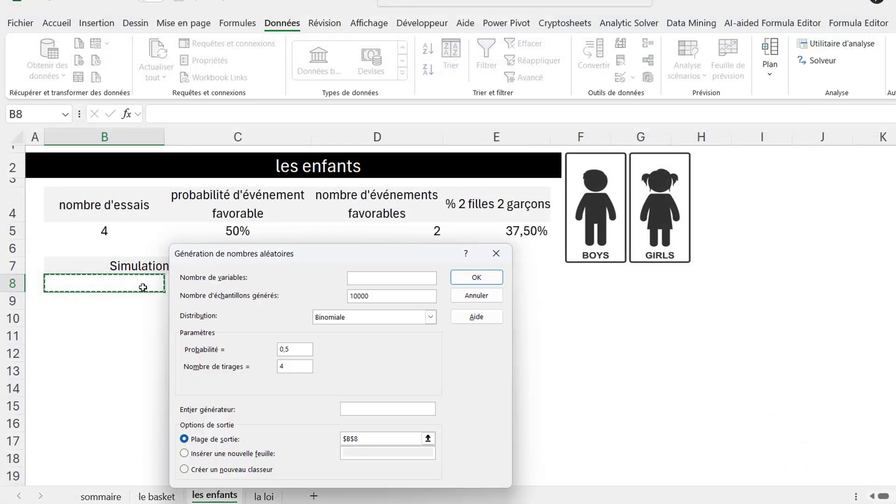
pyautogui.click(474, 279)
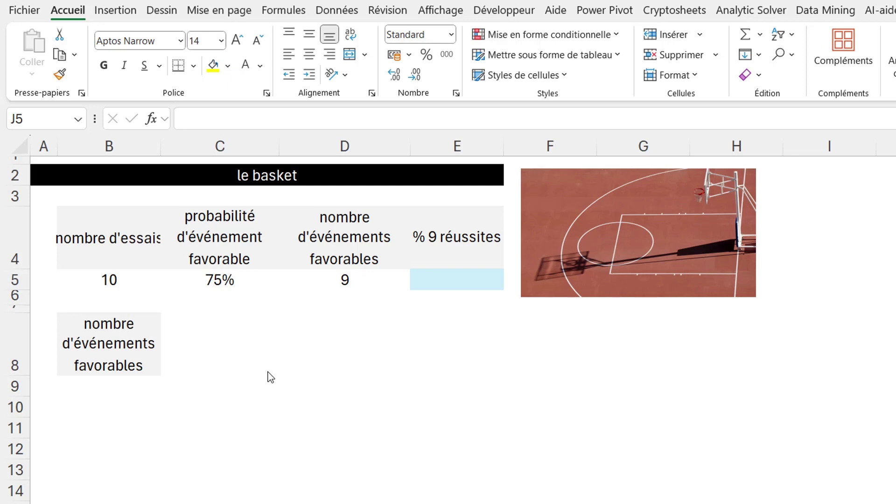
pyautogui.click(115, 282)
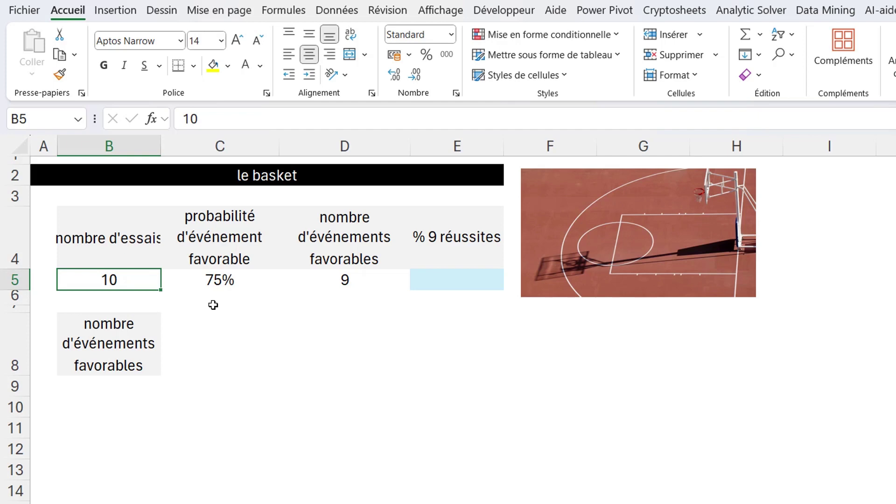
pyautogui.click(214, 281)
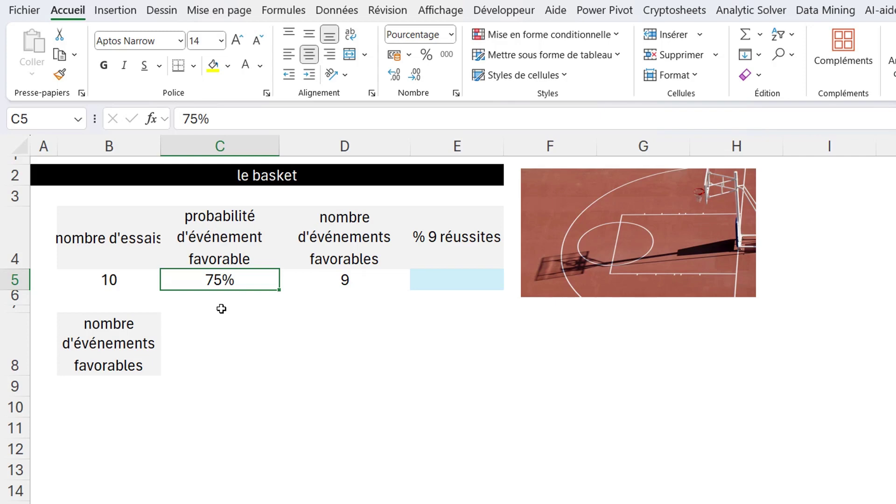
pyautogui.click(310, 280)
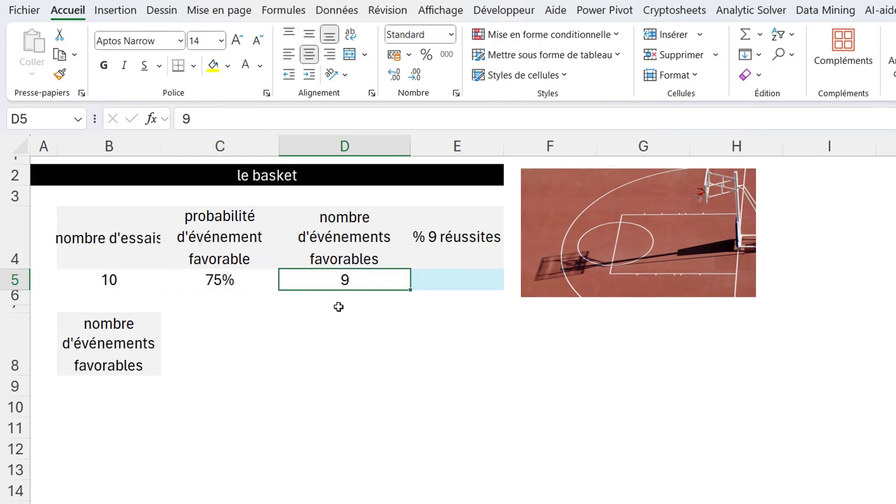
pyautogui.click(456, 284)
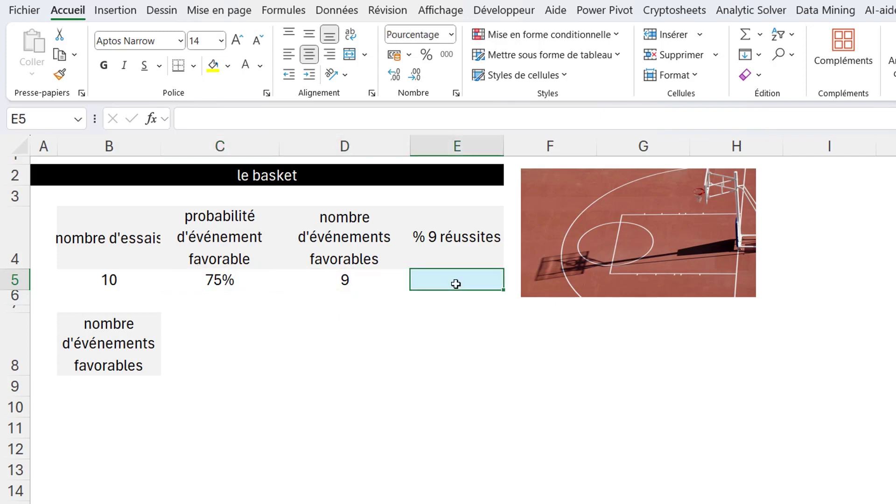
# - Enter =LOI.BINOMIALE.N(D5;B5;C5;FAUX) in E5, giving 19% for 9 successes
pyautogui.write('=loi')
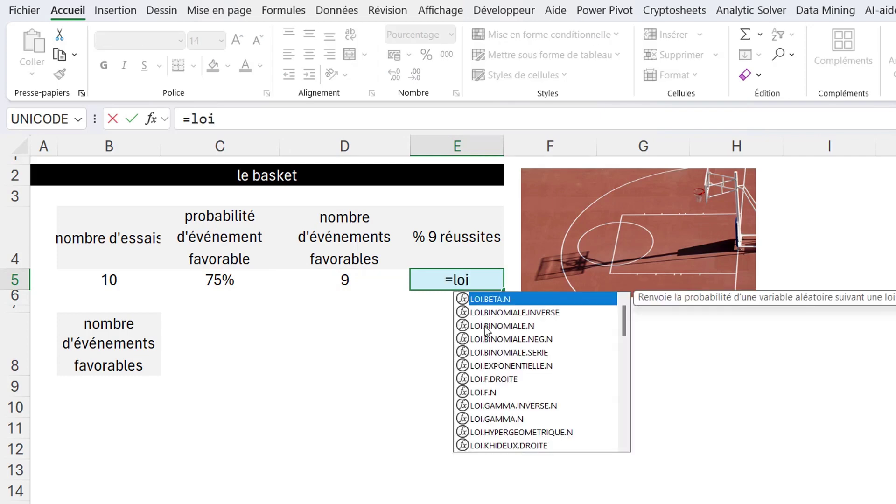
pyautogui.doubleClick(485, 327)
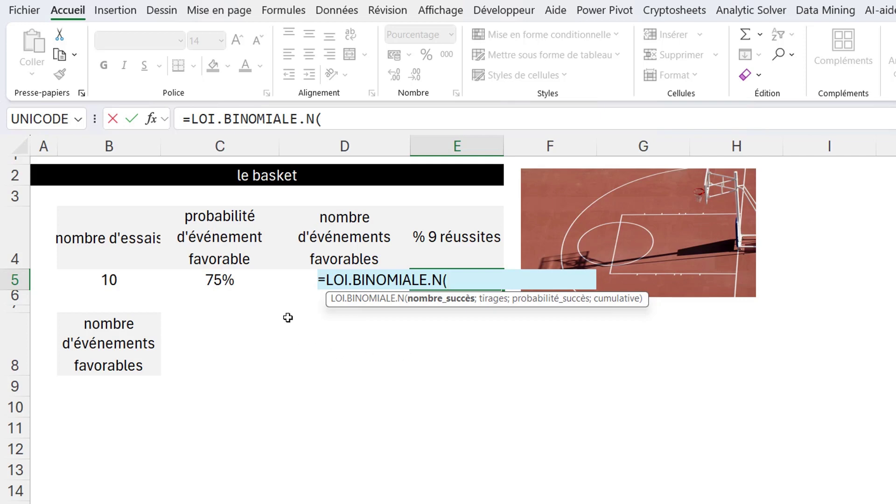
pyautogui.click(309, 280)
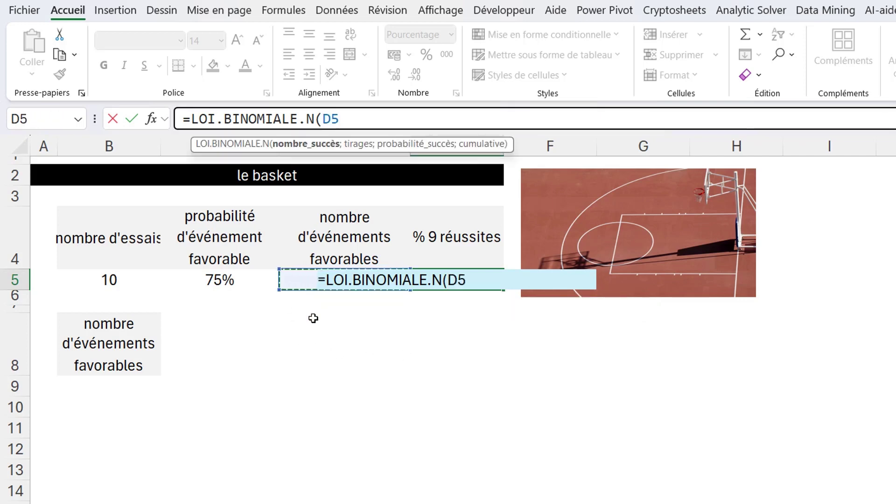
pyautogui.write(';')
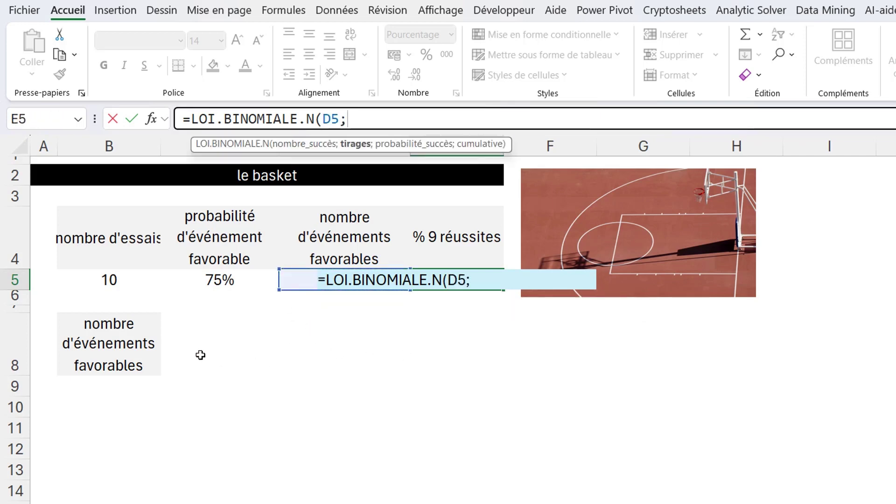
pyautogui.click(105, 280)
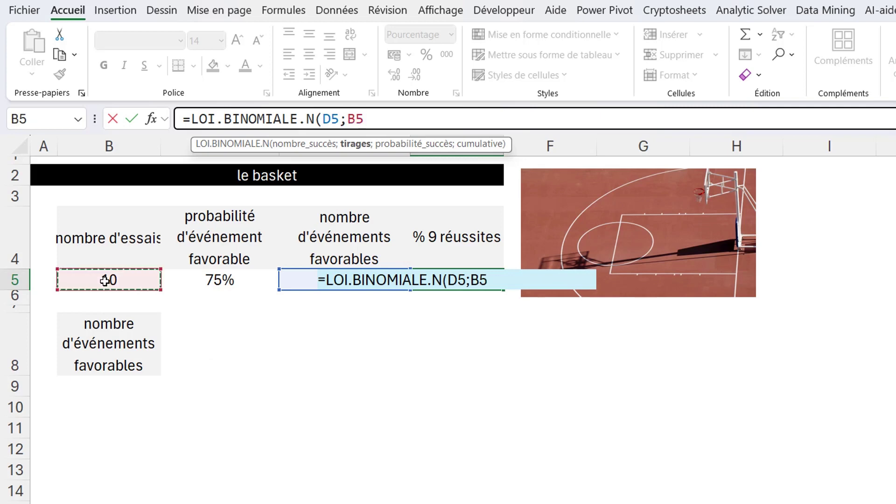
pyautogui.write(';')
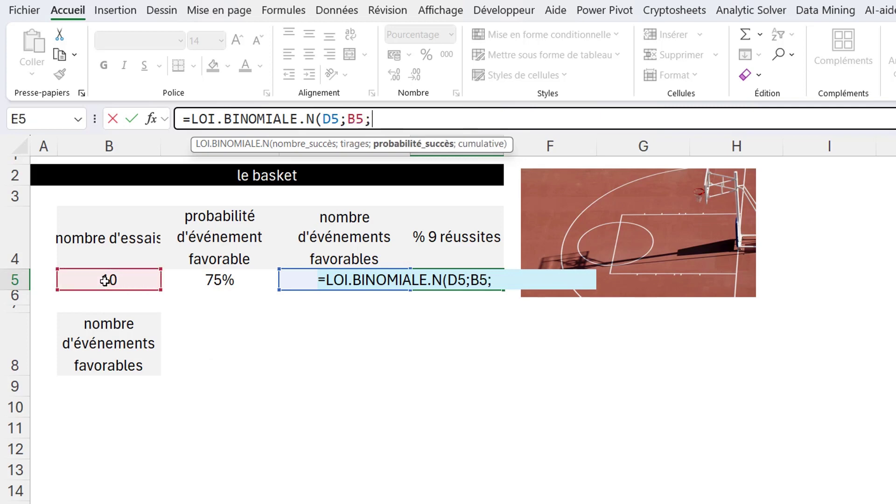
pyautogui.click(214, 282)
pyautogui.write(';')
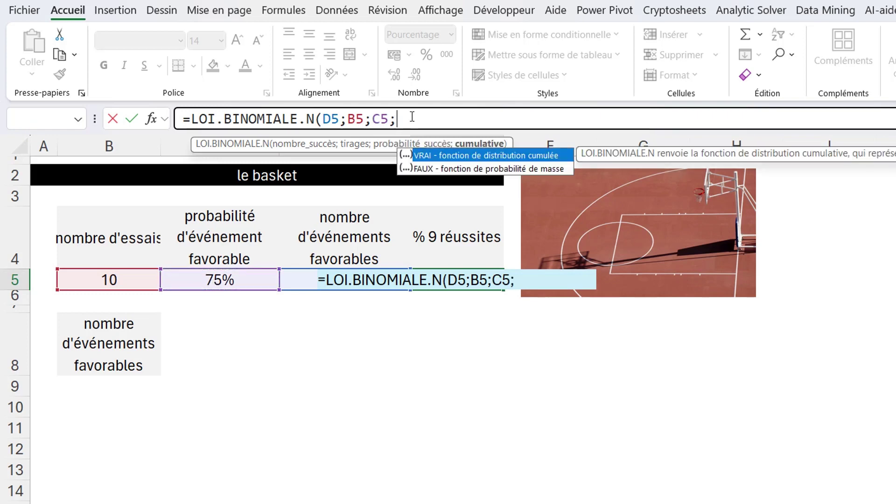
pyautogui.click(432, 169)
pyautogui.doubleClick(432, 168)
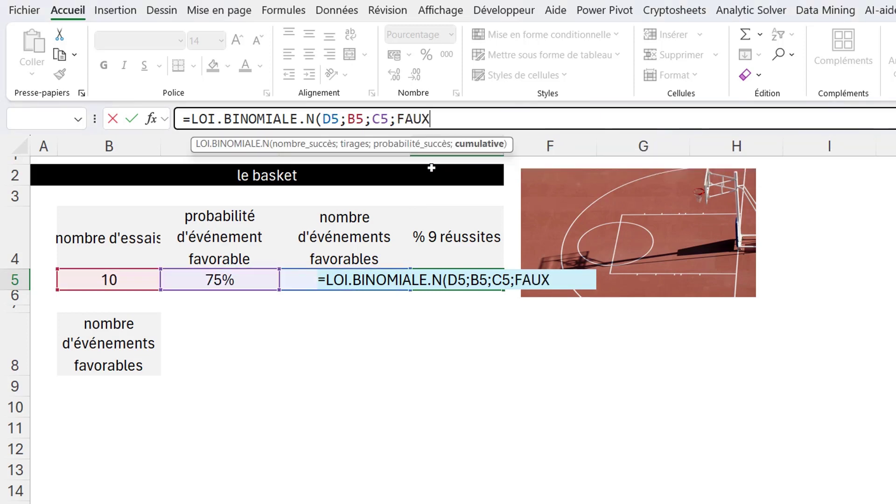
pyautogui.write(')')
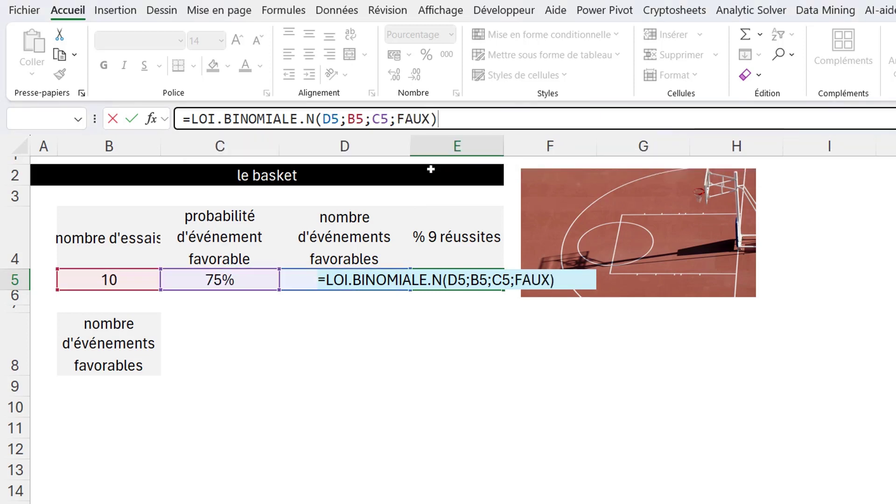
pyautogui.press('Return')
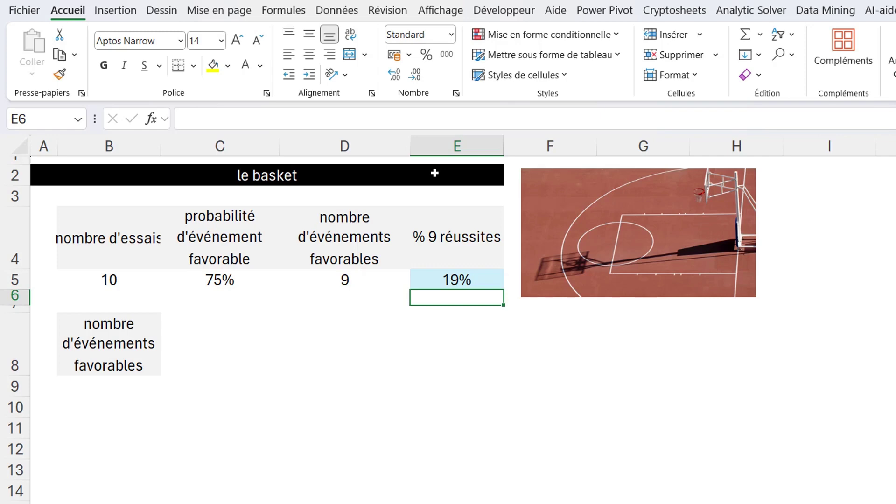
# - Change the favourable events in D5 to 6, so E5 shows 15%
pyautogui.click(320, 281)
pyautogui.write('6')
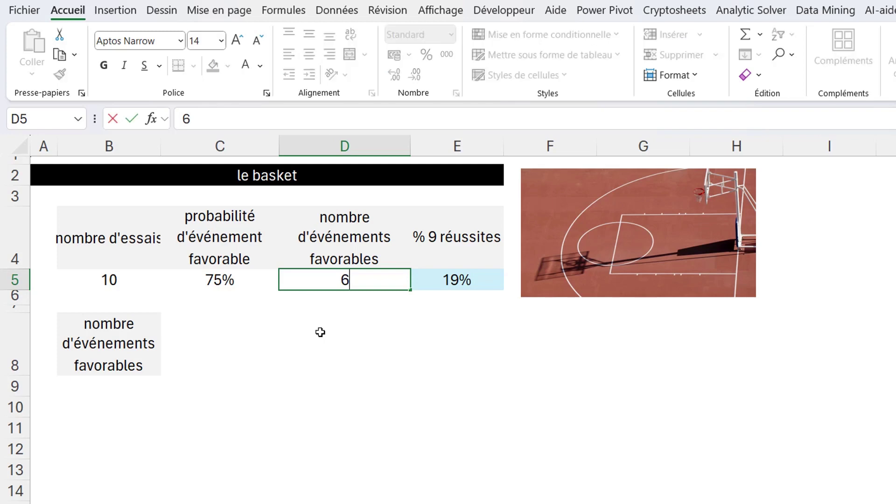
pyautogui.press('Return')
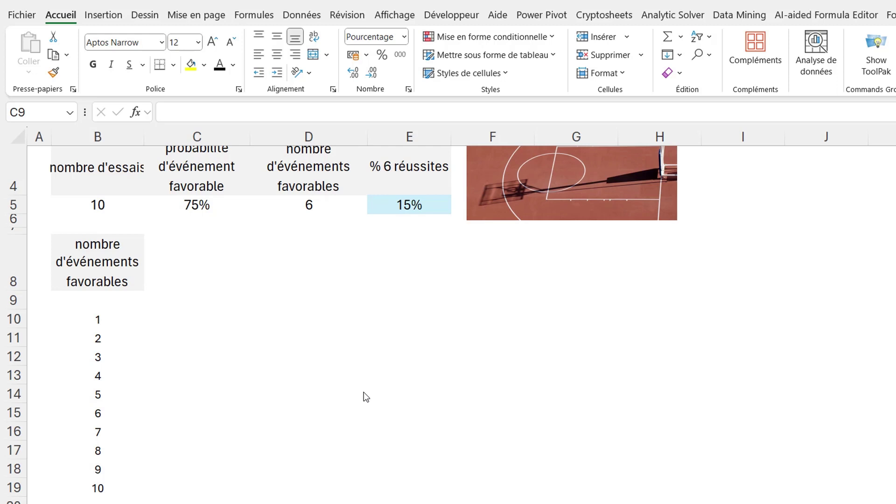
# - Link C9 to E5 (15%) and select B9:C19 on the Données tab
pyautogui.click(184, 304)
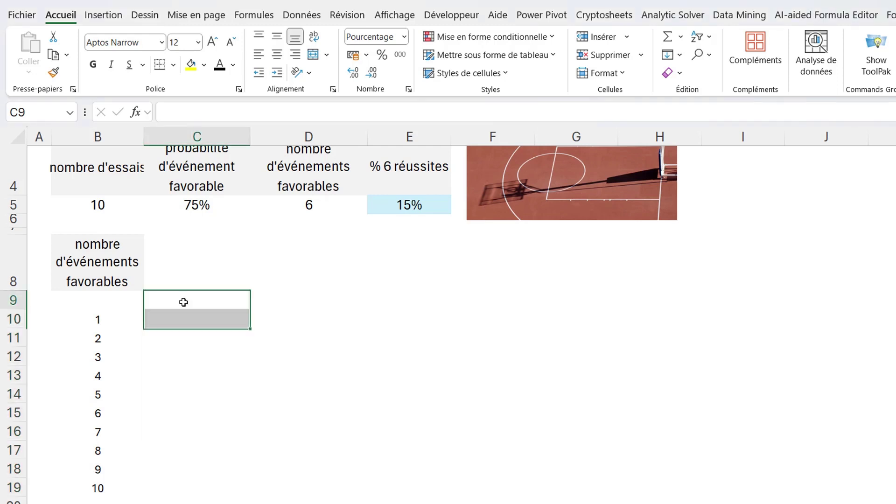
pyautogui.write('=')
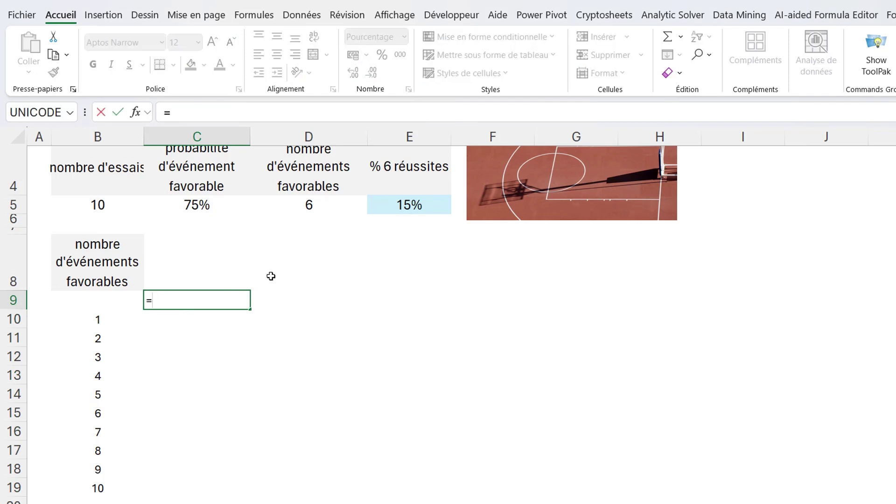
pyautogui.click(374, 206)
pyautogui.press('Return')
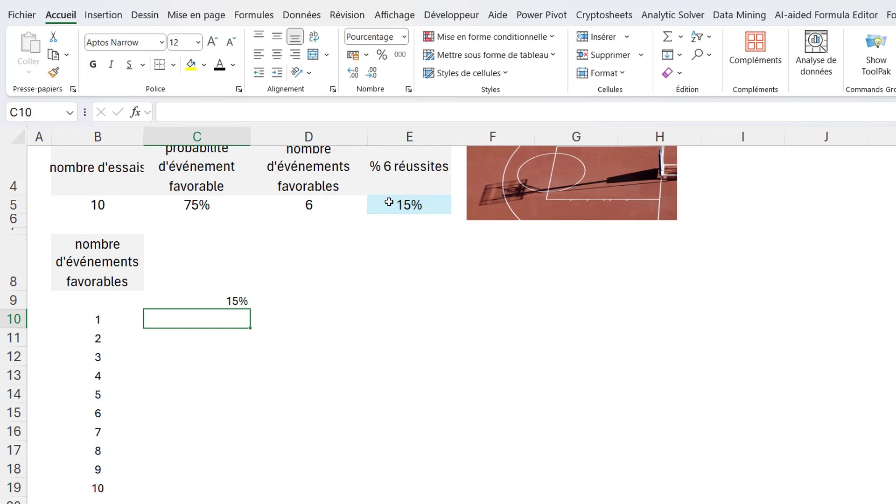
pyautogui.moveTo(96, 301)
pyautogui.mouseDown()
pyautogui.moveTo(204, 462)
pyautogui.moveTo(201, 484)
pyautogui.mouseUp()
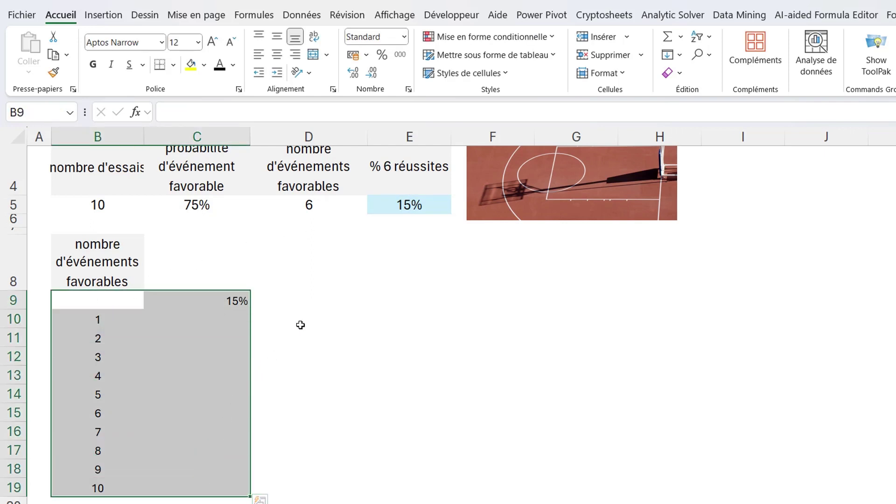
pyautogui.click(303, 16)
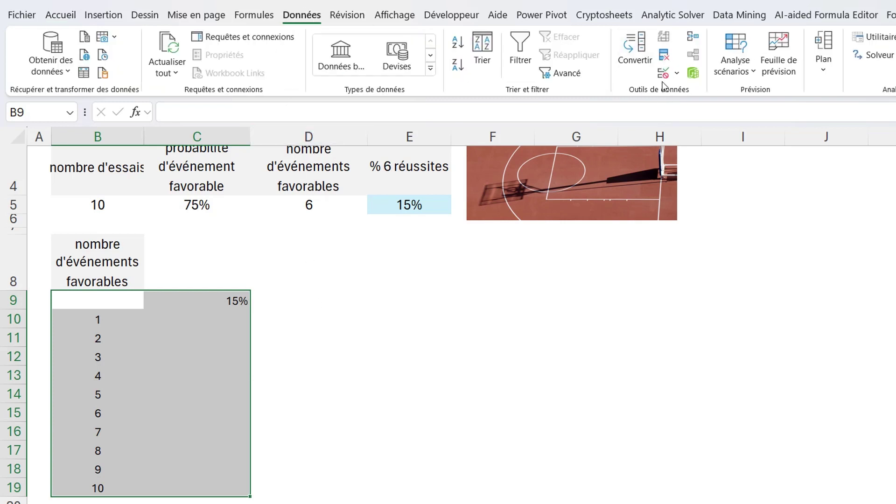
# - Create a one-variable data table in C10:C19 with D5 as the column input cell
pyautogui.click(753, 74)
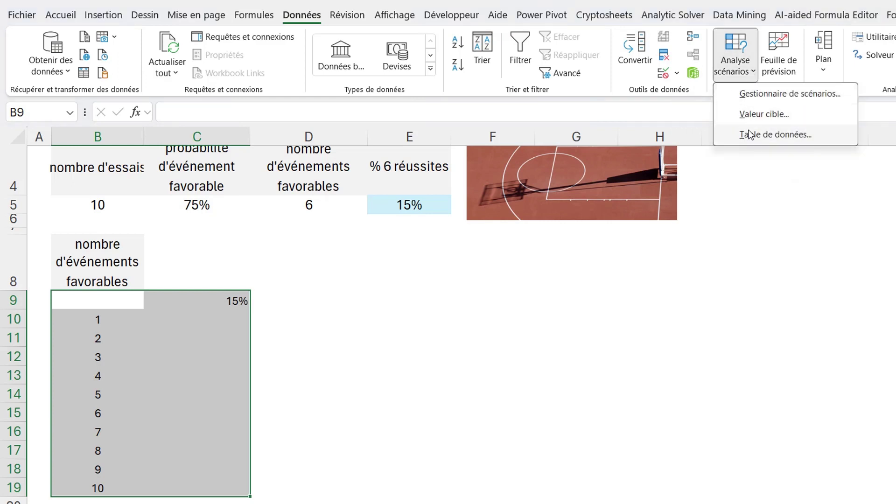
pyautogui.click(752, 135)
pyautogui.moveTo(428, 171); pyautogui.dragTo(385, 317)
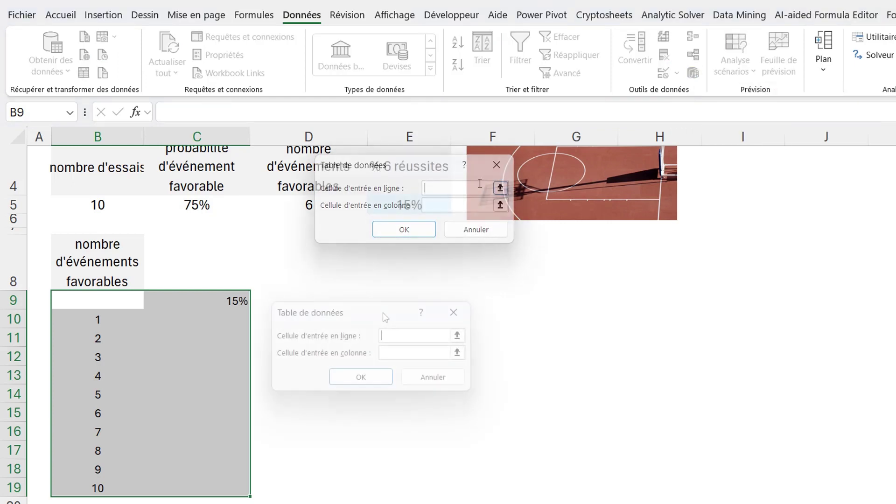
pyautogui.click(393, 357)
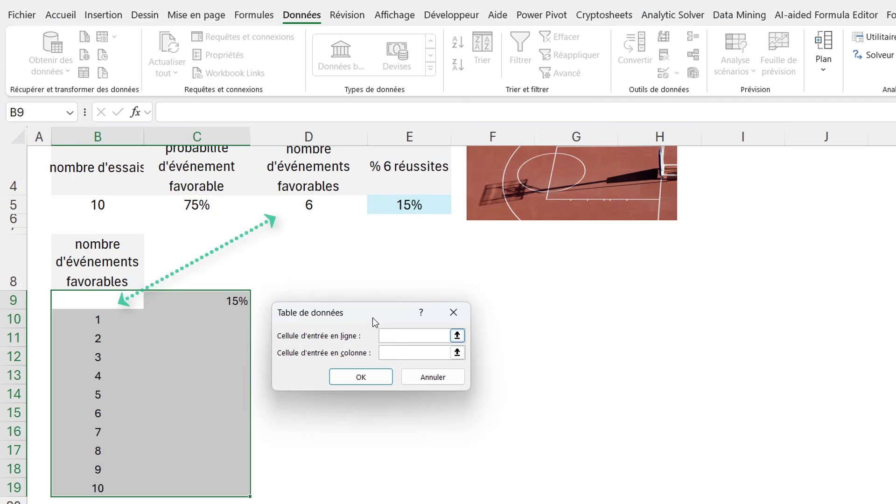
pyautogui.click(322, 205)
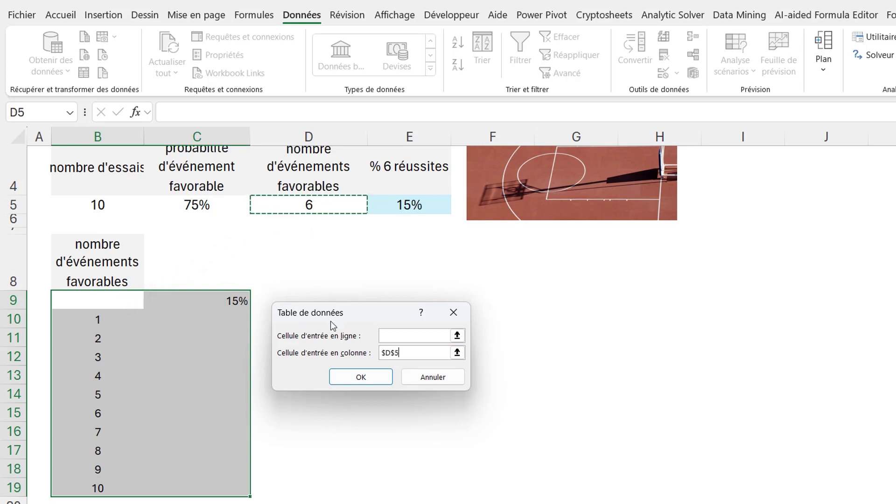
pyautogui.click(341, 377)
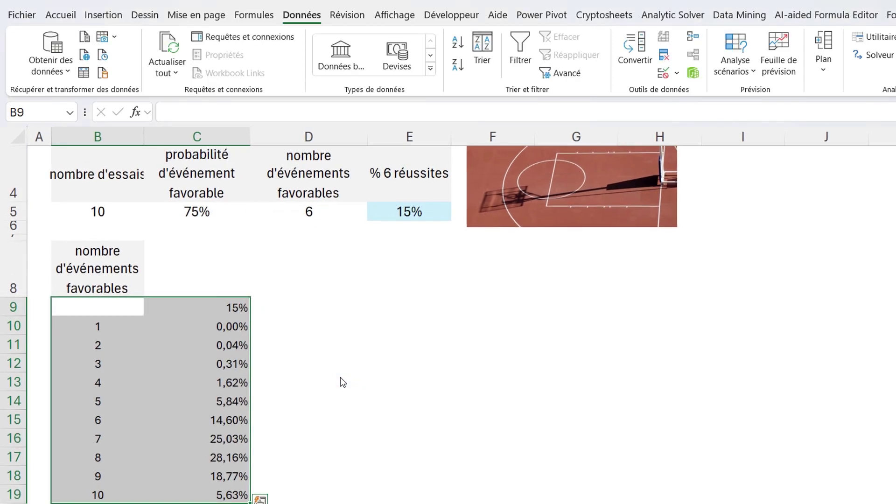
pyautogui.click(236, 421)
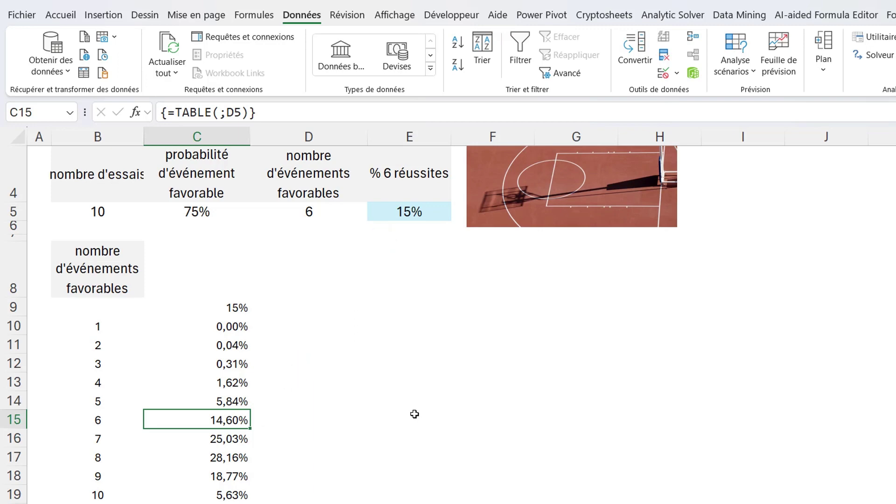
# - Review the {=TABLE(;D5)} probabilities and select B10:C19 on the Accueil tab
pyautogui.press('Down')
pyautogui.press('Down')
pyautogui.press('Down')
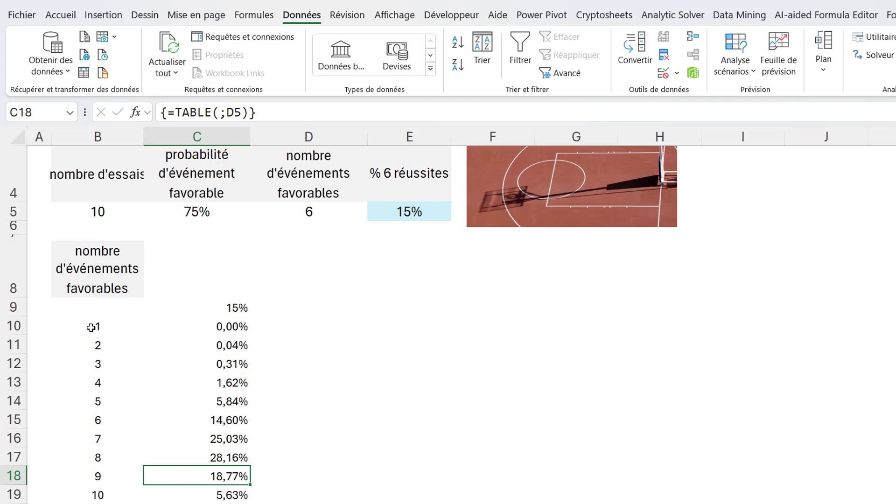
pyautogui.moveTo(91, 328); pyautogui.dragTo(233, 494)
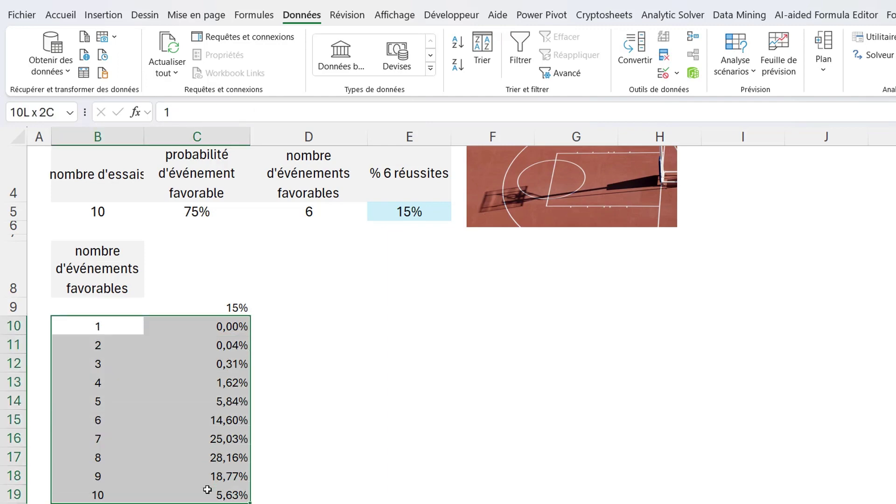
pyautogui.click(59, 21)
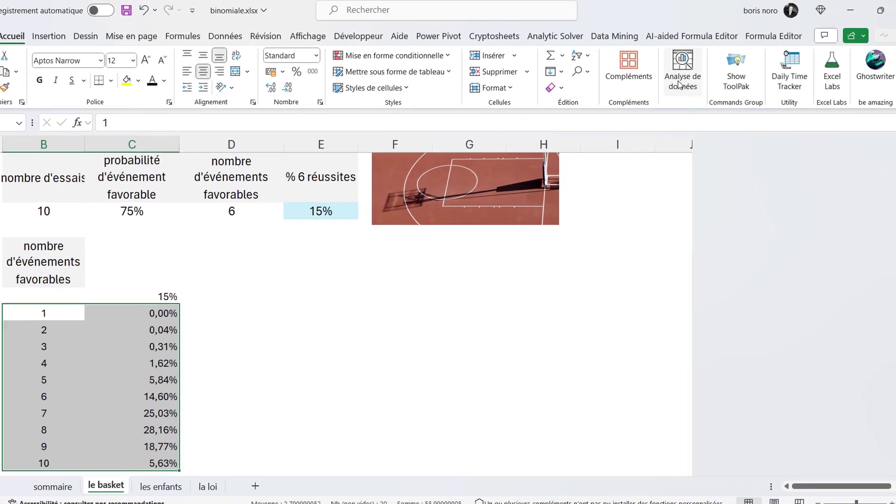
# - Insert the suggested bar chart of probabilities from Analyse de données
pyautogui.click(661, 86)
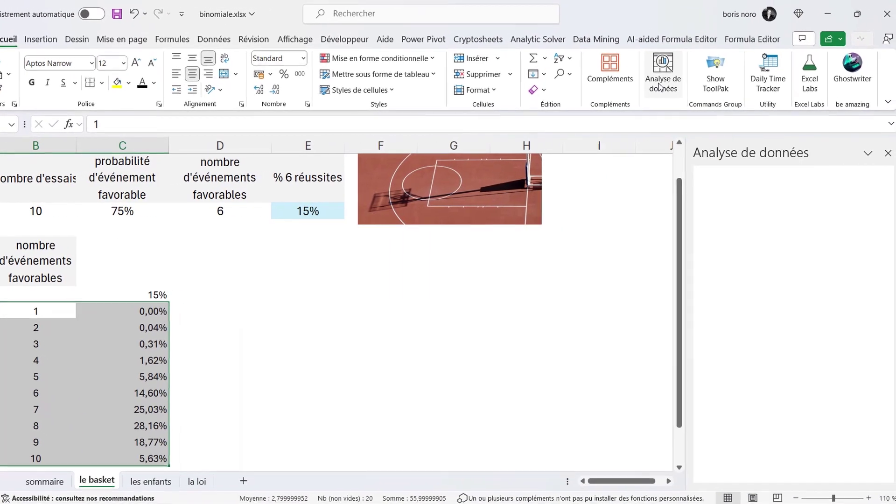
pyautogui.scroll(-3, 773, 326)
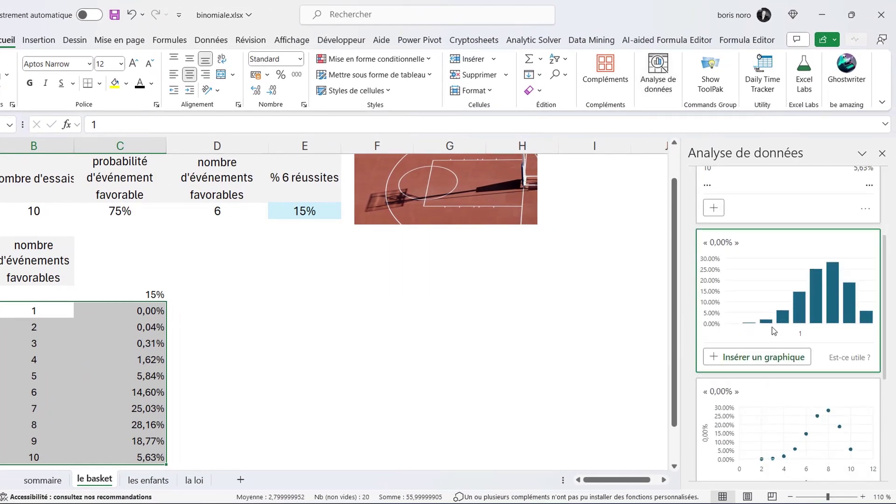
pyautogui.click(715, 360)
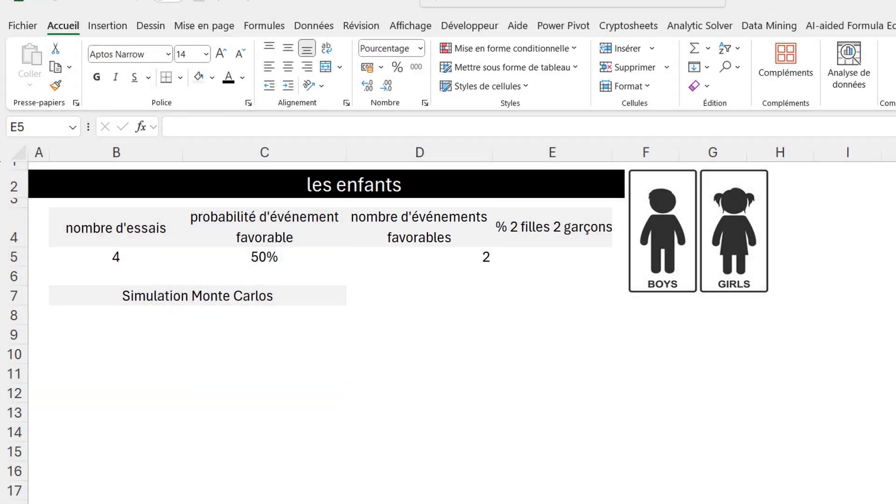
# - Enter =LOI.BINOMIALE.N(D5;B5;C5;FAUX) in E5 on les enfants, giving 37,50%
pyautogui.click(553, 257)
pyautogui.write('=')
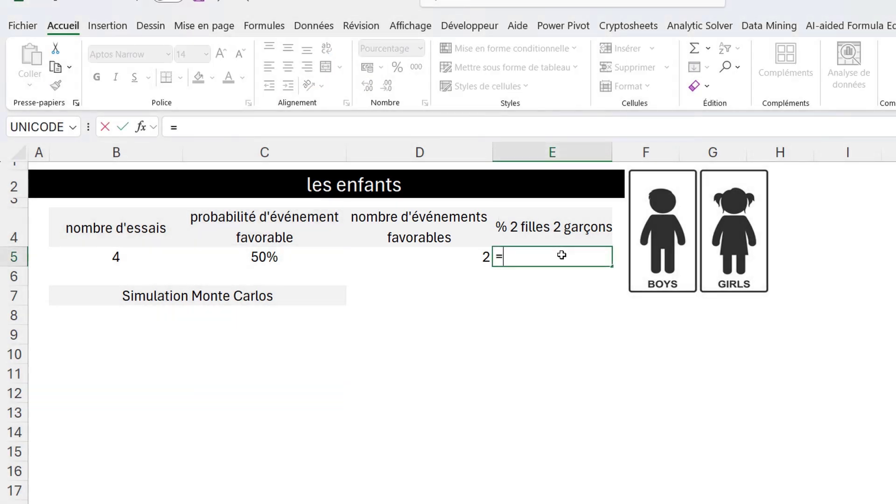
pyautogui.write('loi')
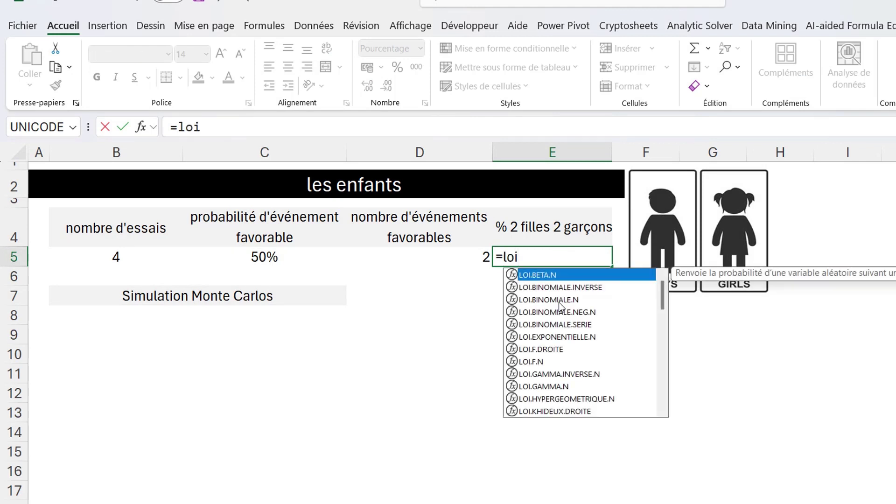
pyautogui.doubleClick(560, 301)
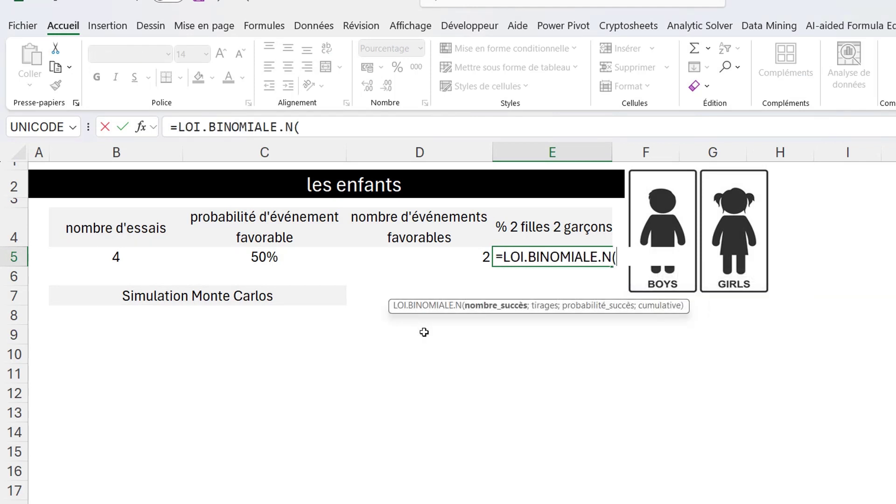
pyautogui.click(424, 255)
pyautogui.write(';')
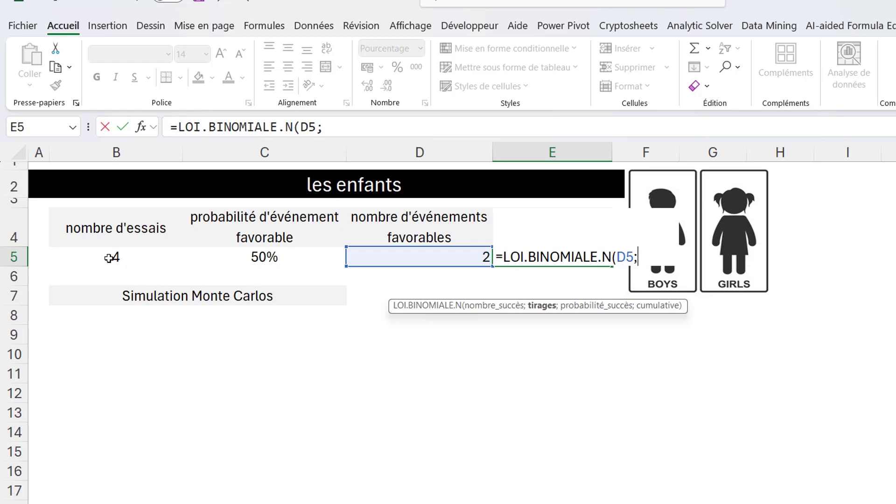
pyautogui.click(108, 258)
pyautogui.write(';')
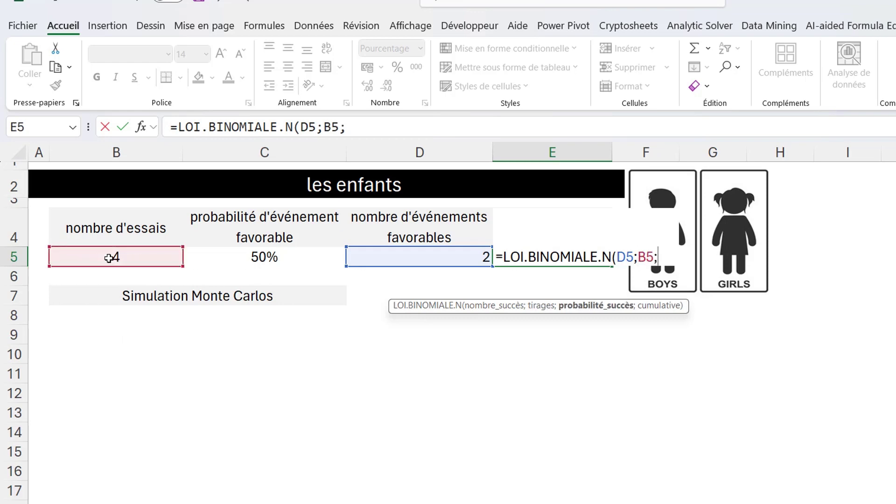
pyautogui.click(247, 257)
pyautogui.write(';')
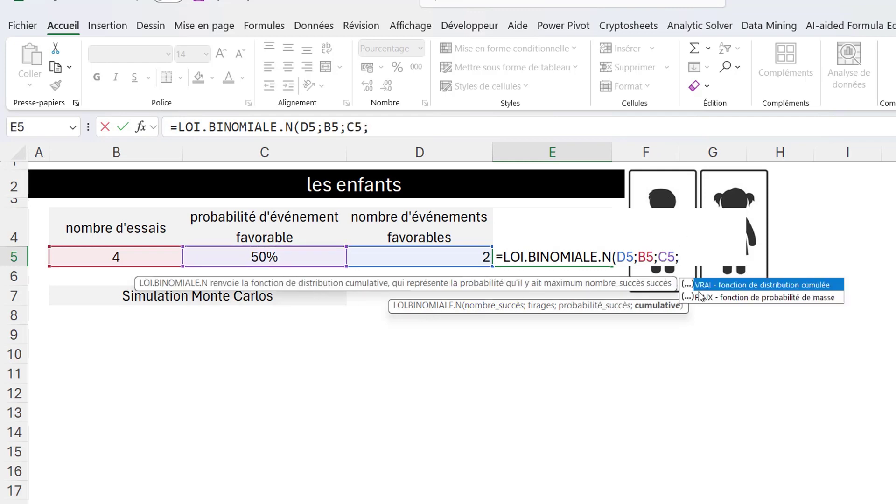
pyautogui.doubleClick(714, 299)
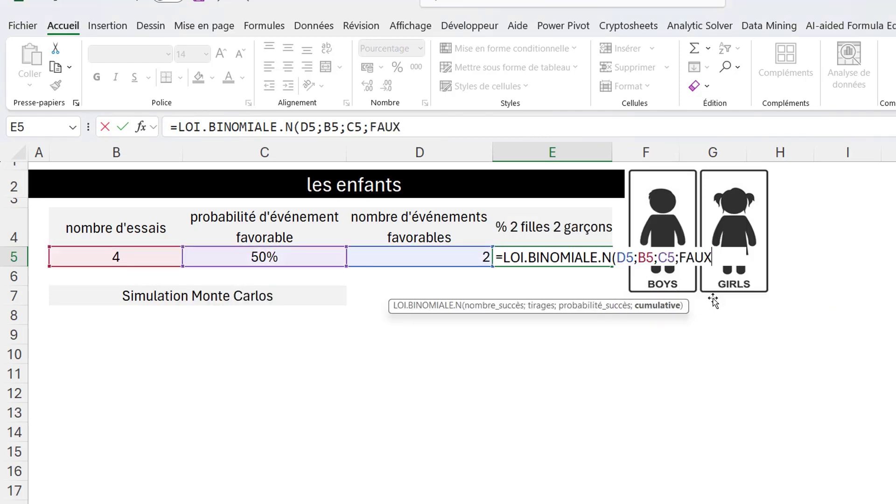
pyautogui.write(')')
pyautogui.press('Return')
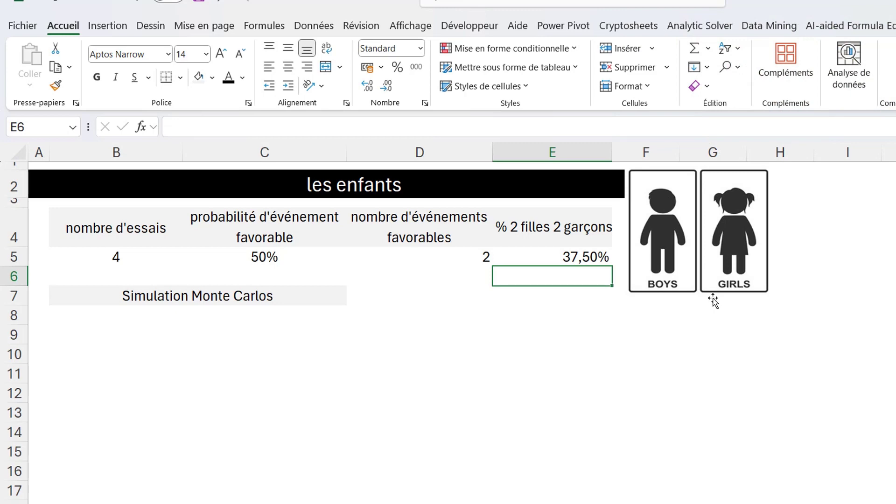
# - Open Génération de nombres aléatoires from the Données tab's Utilitaire d'analyse
pyautogui.click(312, 25)
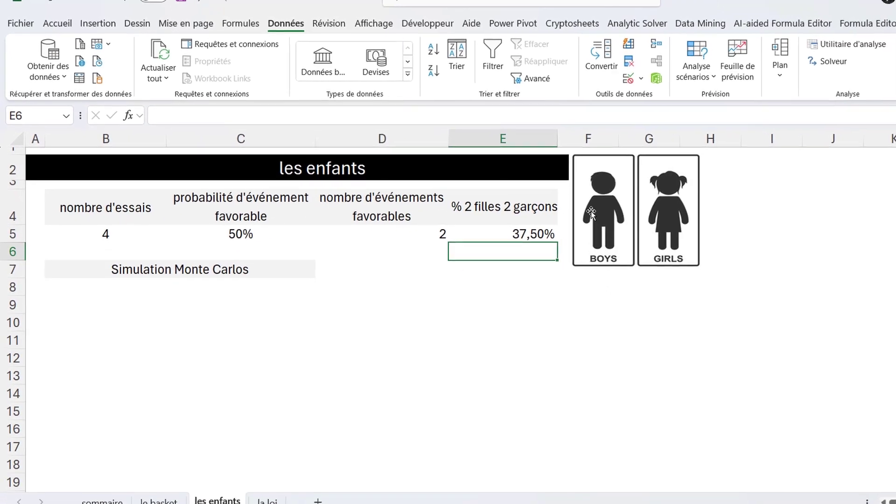
pyautogui.click(829, 44)
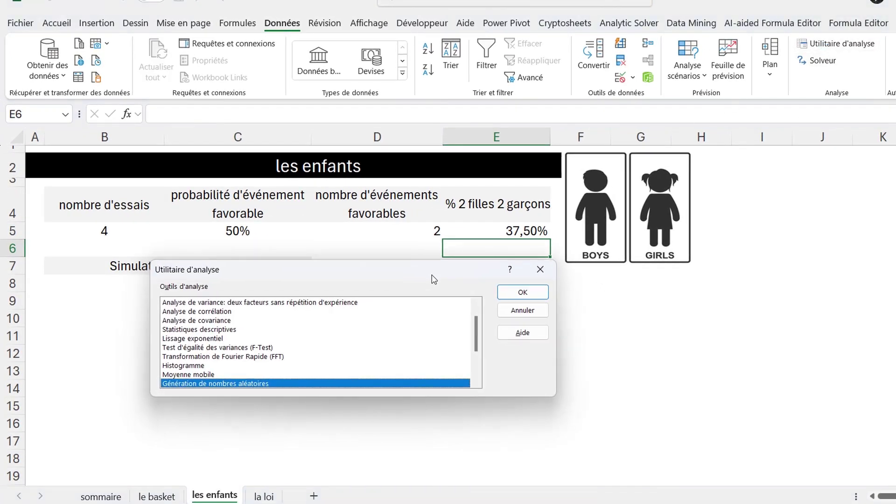
pyautogui.moveTo(432, 275); pyautogui.dragTo(434, 265)
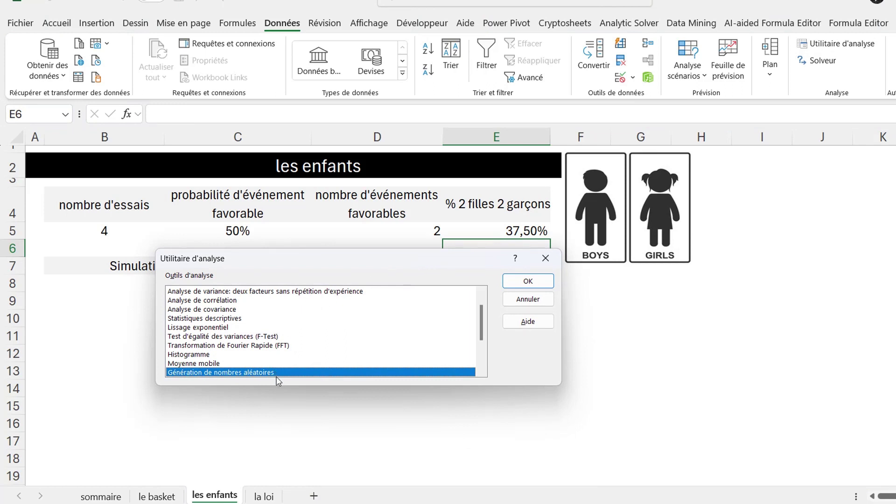
pyautogui.click(536, 282)
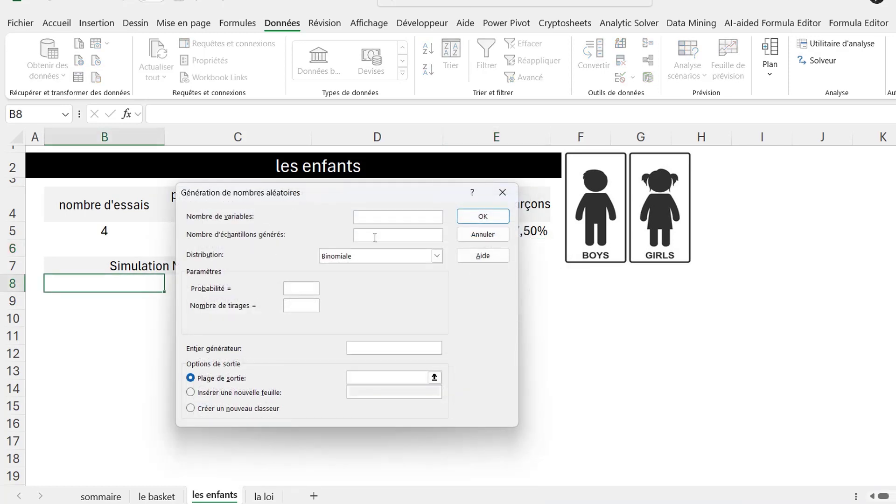
# - Generate 10000 Binomiale samples, probability 0,5 and 4 trials, output starting at $B$8
pyautogui.write('10000')
pyautogui.click(438, 256)
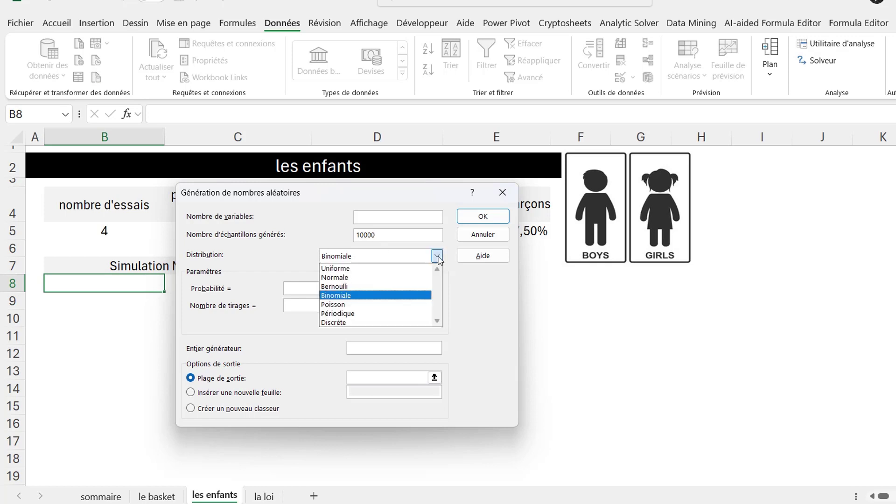
pyautogui.click(351, 296)
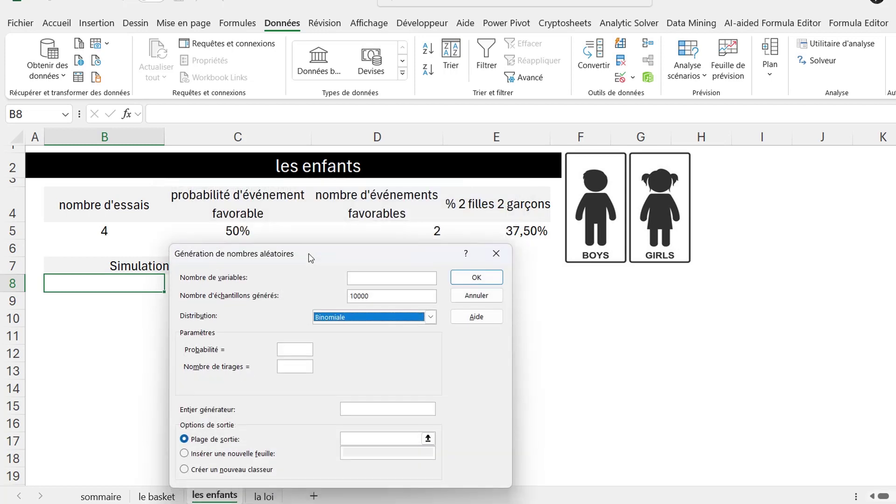
pyautogui.click(290, 350)
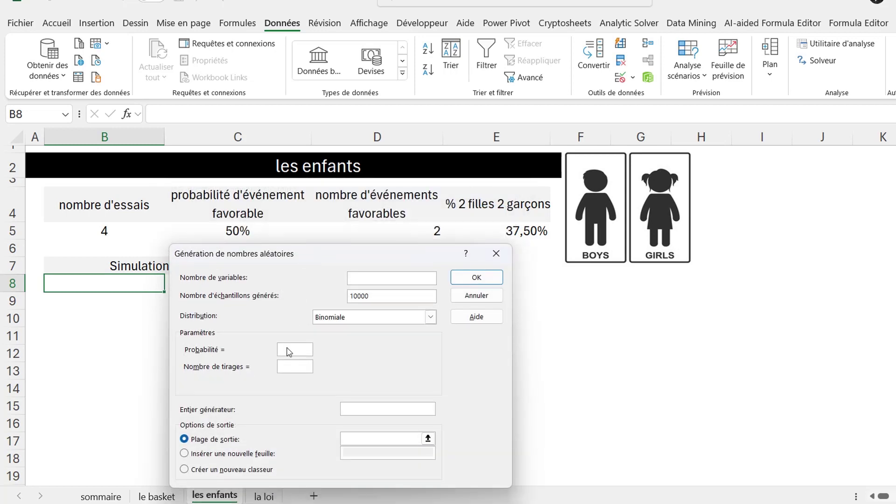
pyautogui.write('0,5')
pyautogui.click(295, 369)
pyautogui.write('4')
pyautogui.click(428, 440)
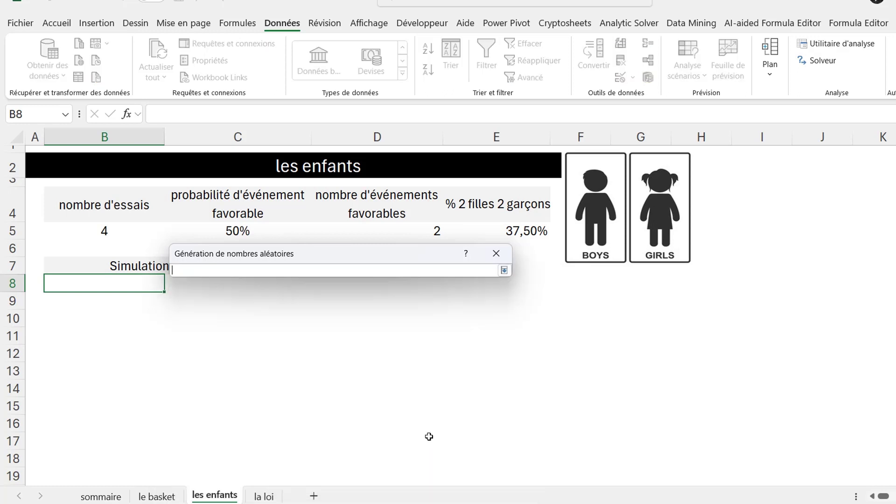
pyautogui.click(131, 286)
pyautogui.press('Return')
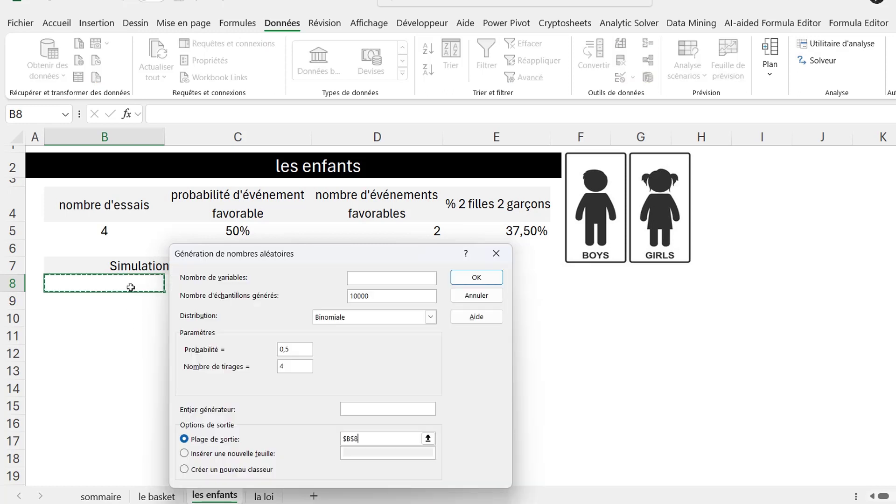
pyautogui.click(474, 277)
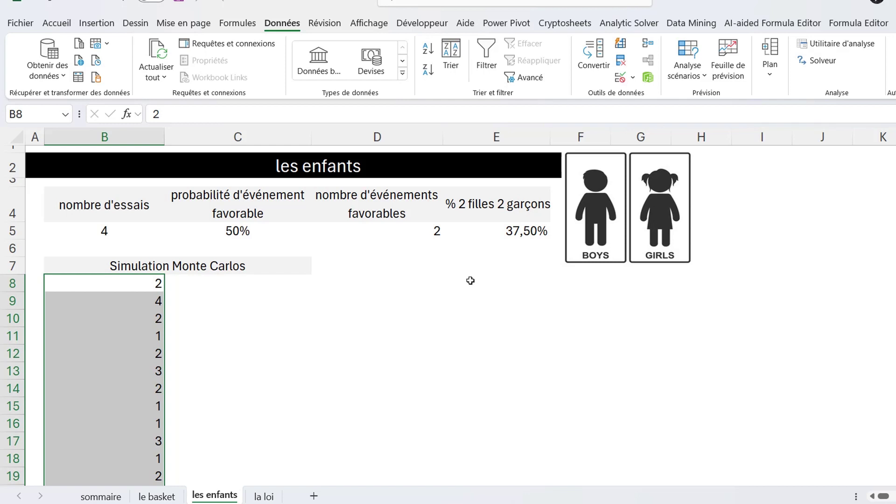
# - Insert the suggested pivot table and review the simulated counts for each girls/boys outcome
pyautogui.click(64, 29)
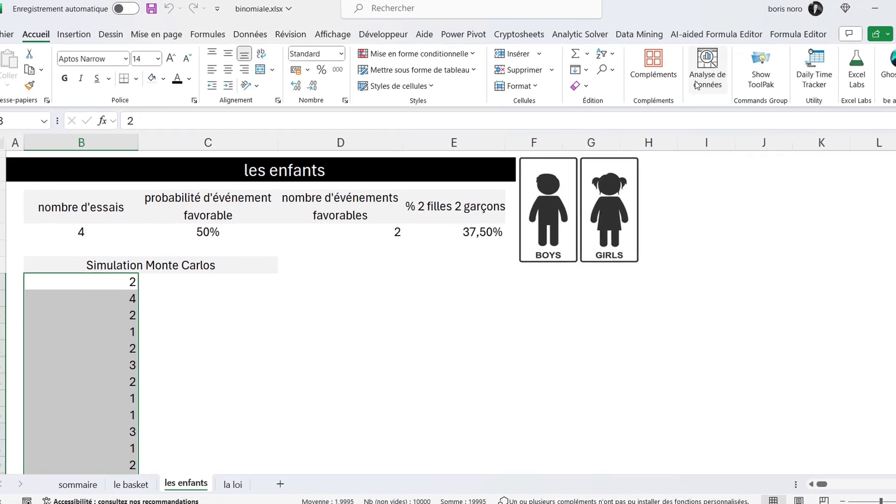
pyautogui.click(742, 70)
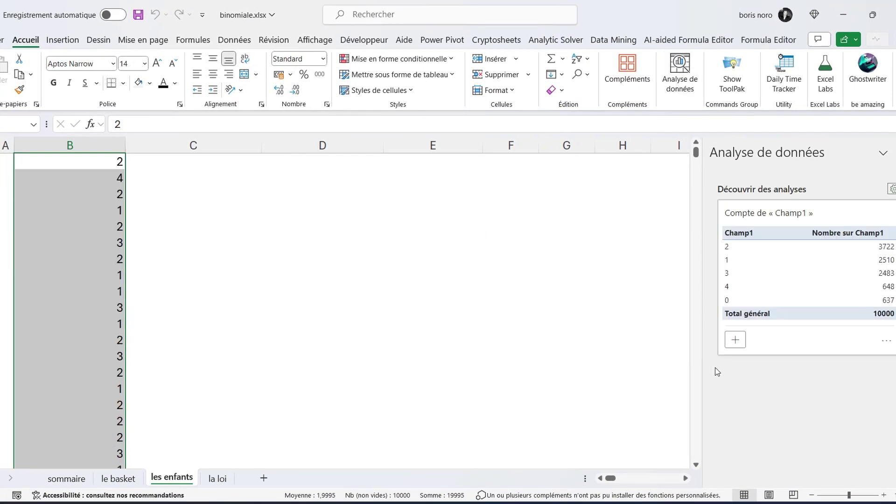
pyautogui.click(736, 347)
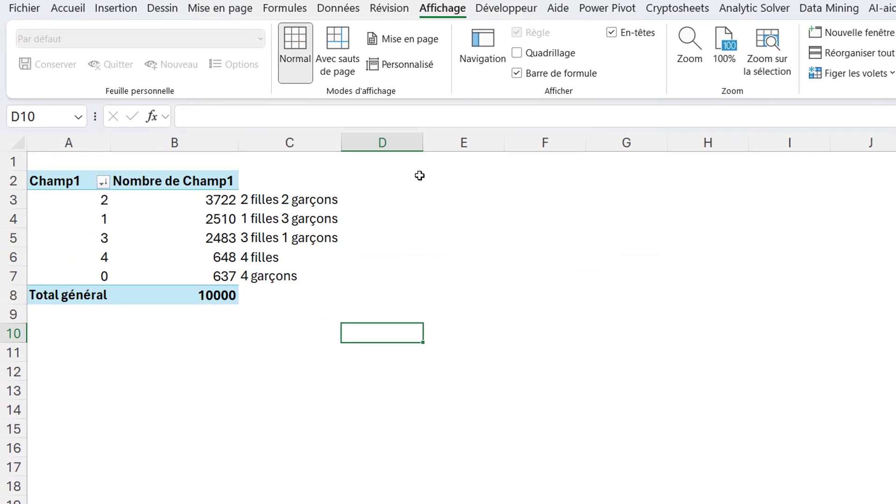
pyautogui.click(206, 205)
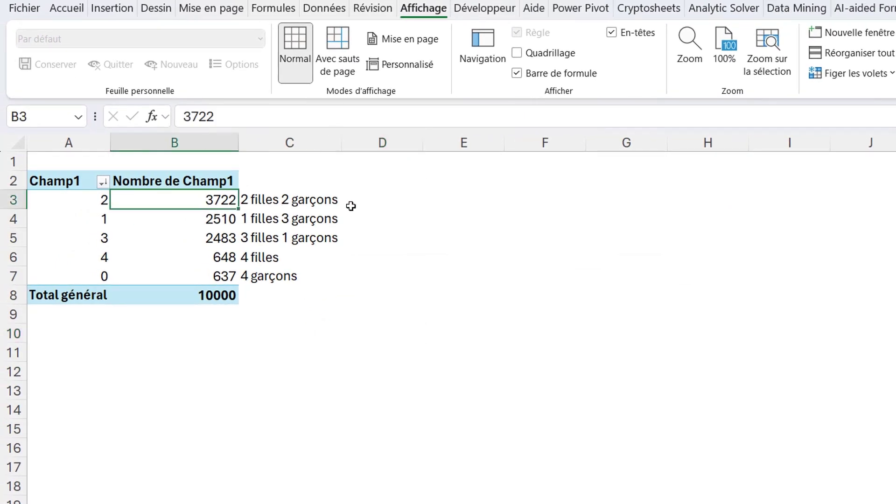
pyautogui.click(197, 222)
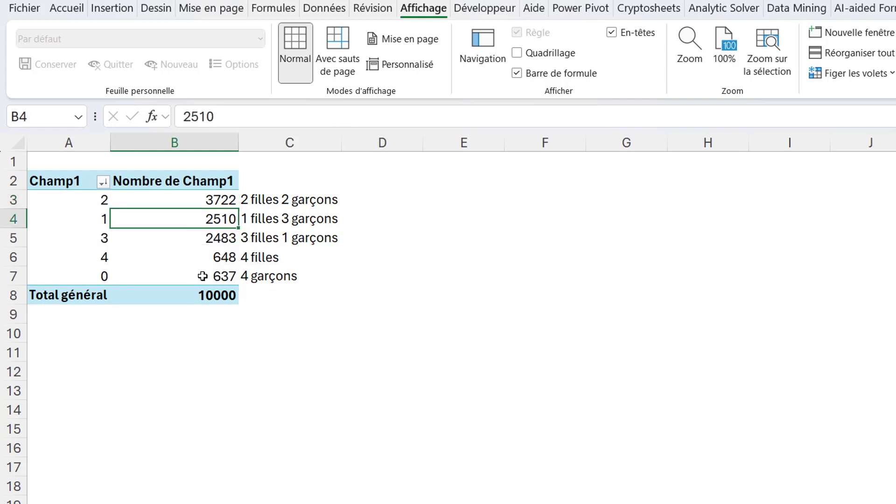
pyautogui.click(200, 243)
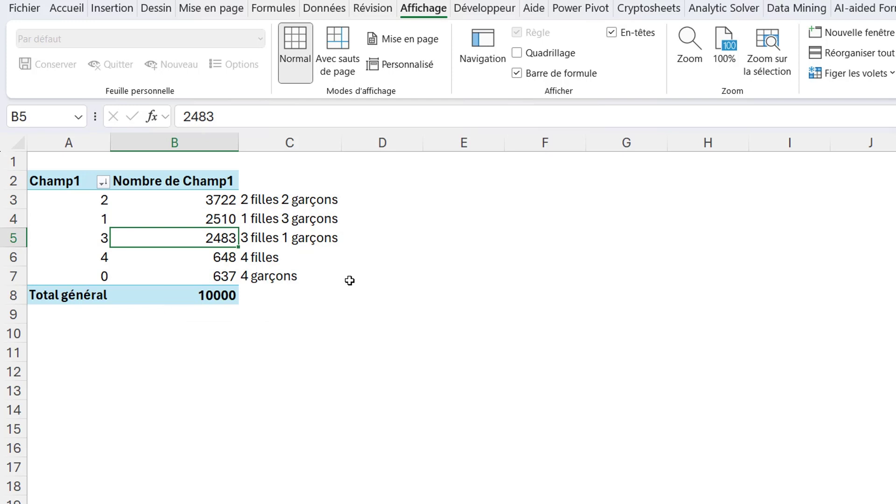
pyautogui.click(206, 260)
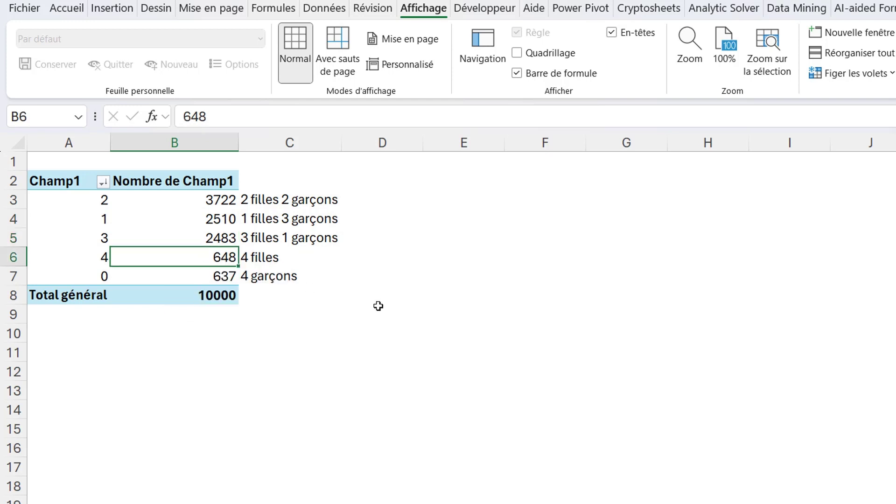
pyautogui.click(200, 281)
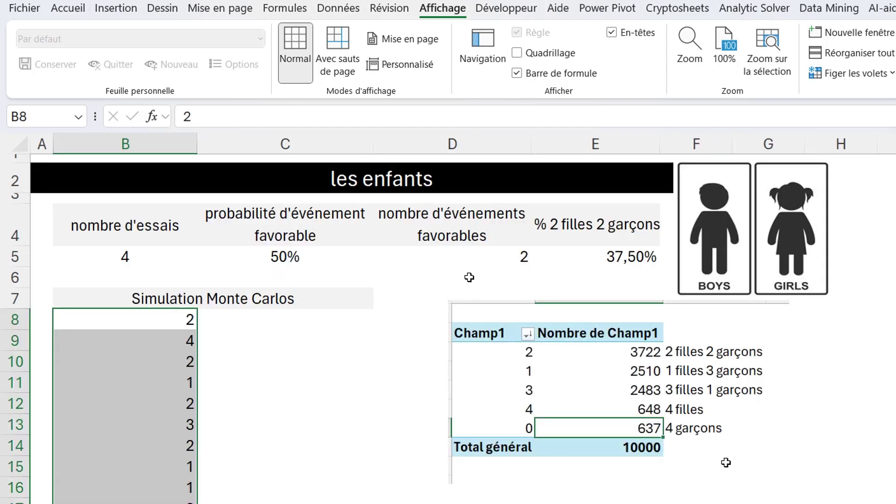
# - Set favourable events in D5 to 3 (25,00%), check E5's formula, and go to the la loi sheet
pyautogui.click(469, 258)
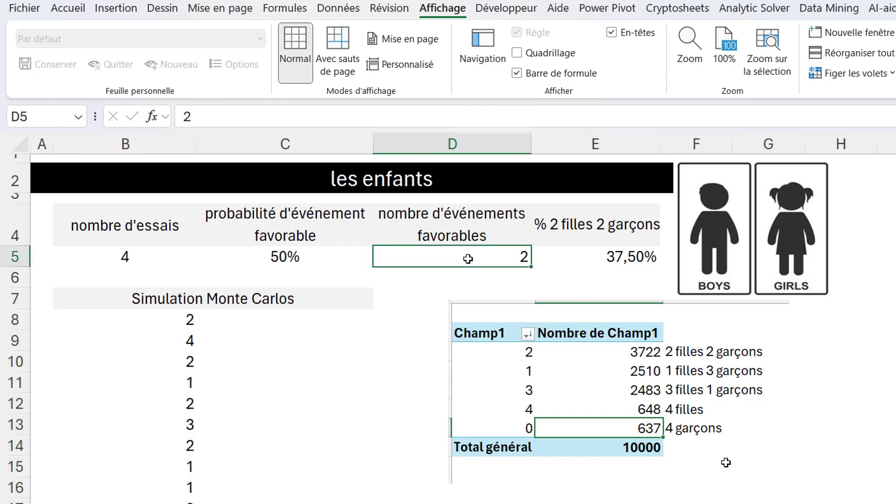
pyautogui.write('3')
pyautogui.press('Return')
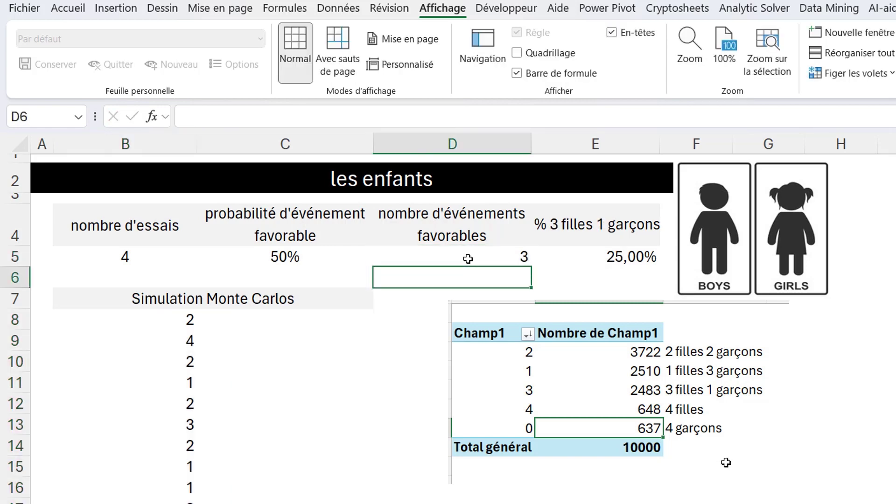
pyautogui.click(639, 258)
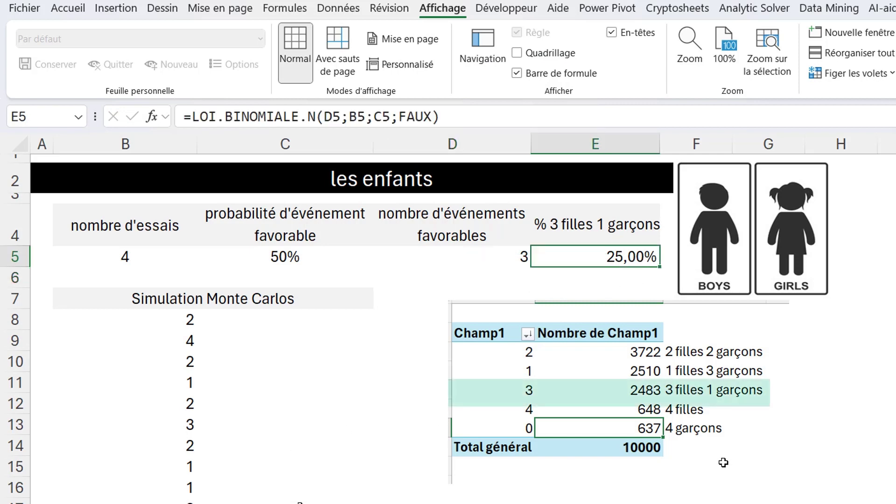
pyautogui.hotkey('ctrl', 'pageup')
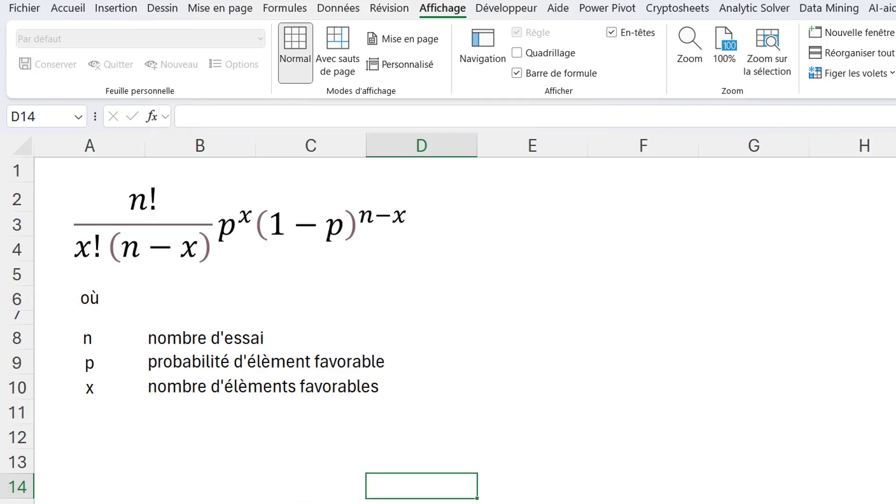